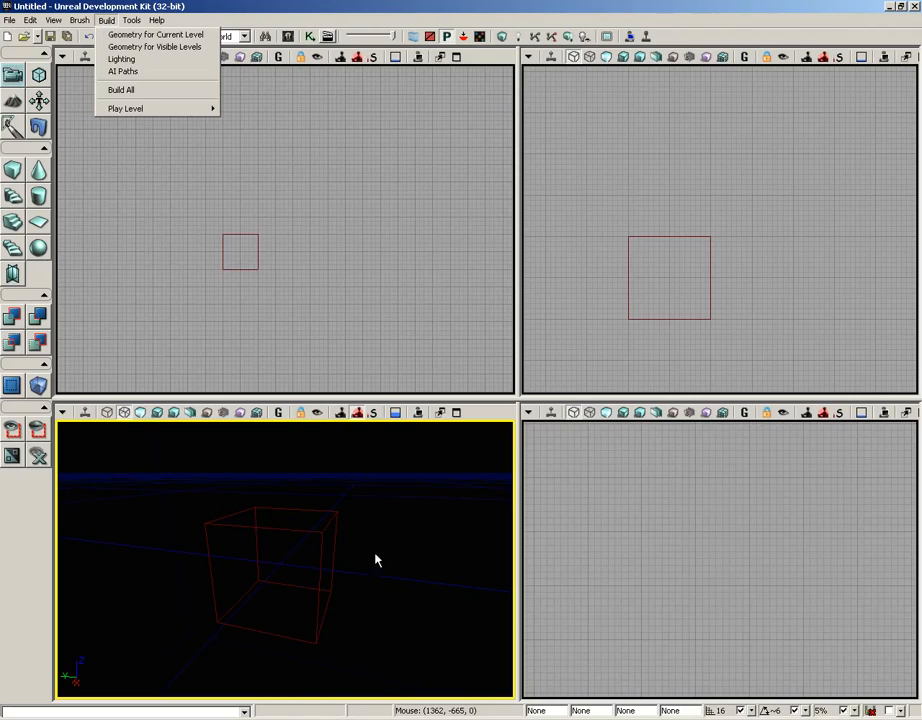
Rebuild the cube builder brush as a flat slab with X 1024, Y 1024 and Z 32.
{"action": "left_click", "coordinate": [368, 498]}
{"action": "right_click_drag", "start_coordinate": [368, 498], "coordinate": [363, 505]}
{"action": "left_click_drag", "start_coordinate": [363, 505], "coordinate": [325, 530]}
{"action": "left_click", "coordinate": [301, 541]}
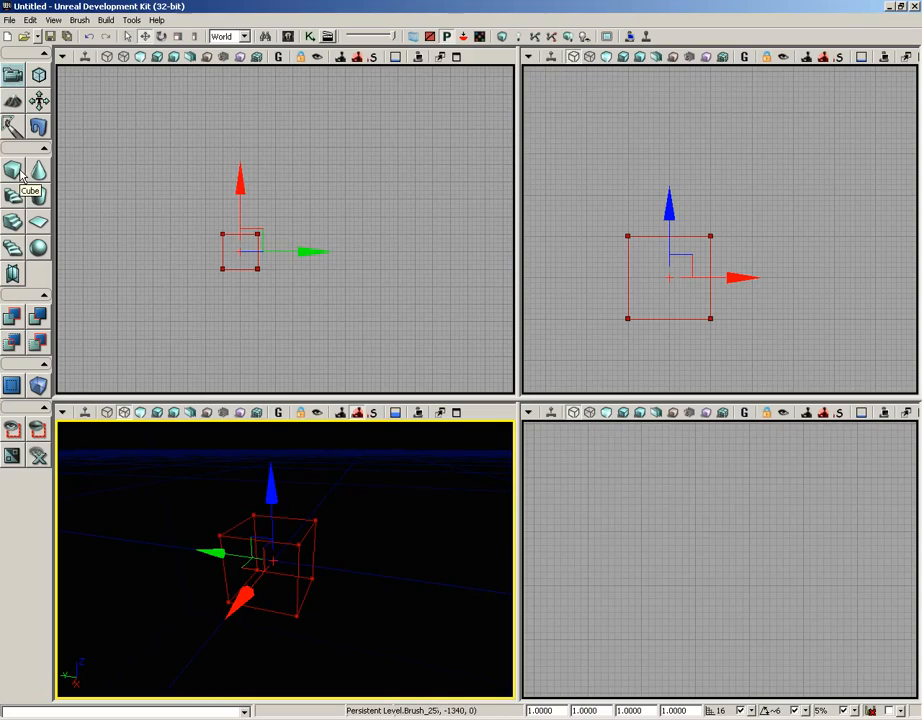
{"action": "right_click", "coordinate": [19, 173]}
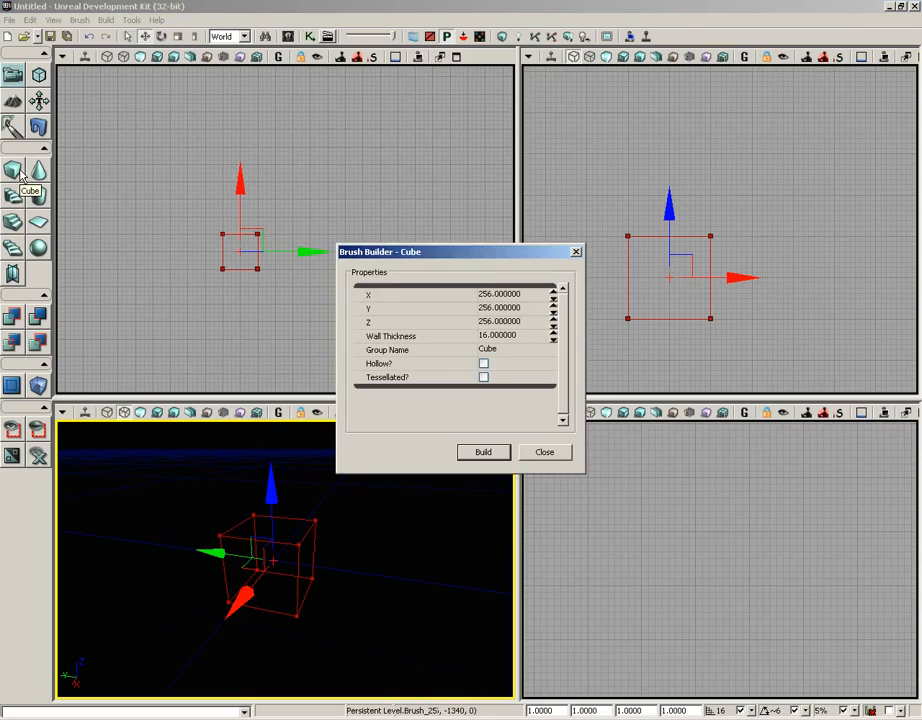
{"action": "left_click", "coordinate": [502, 296]}
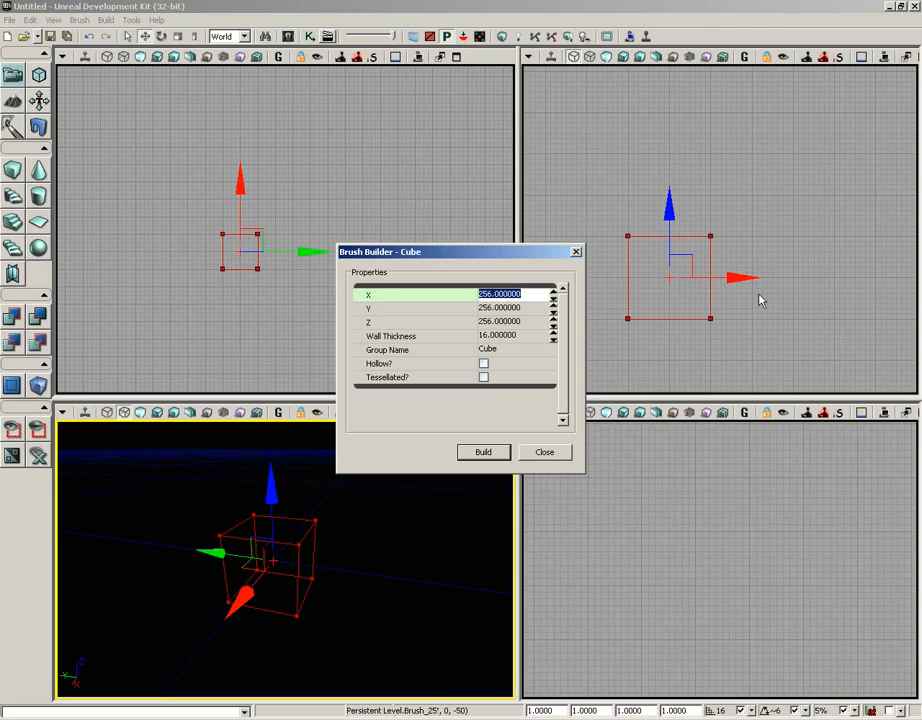
{"action": "type", "text": "1024"}
{"action": "key", "text": "Tab"}
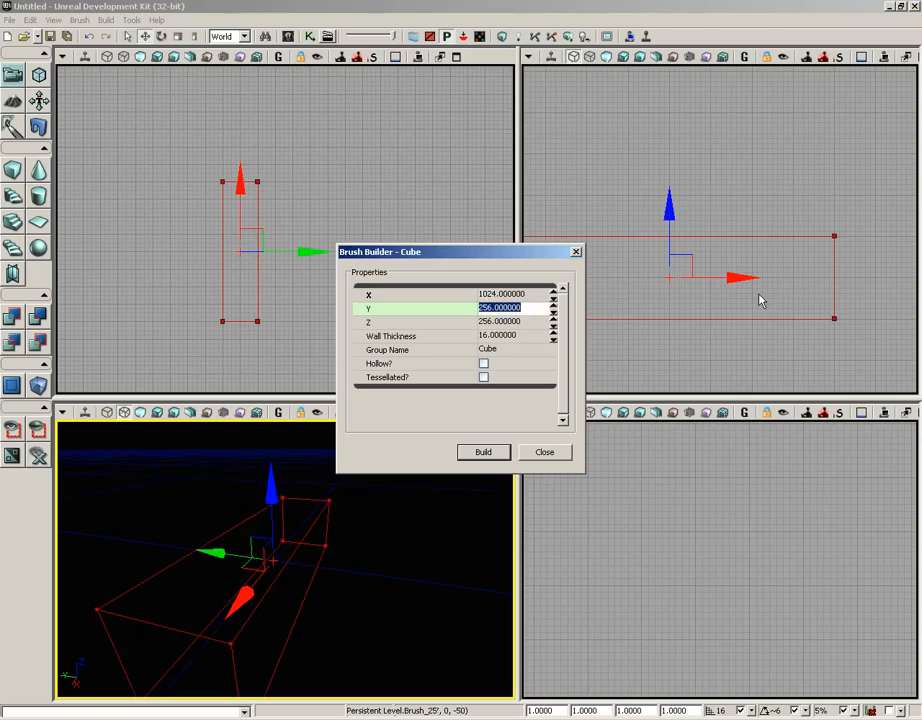
{"action": "type", "text": "1024"}
{"action": "key", "text": "Tab"}
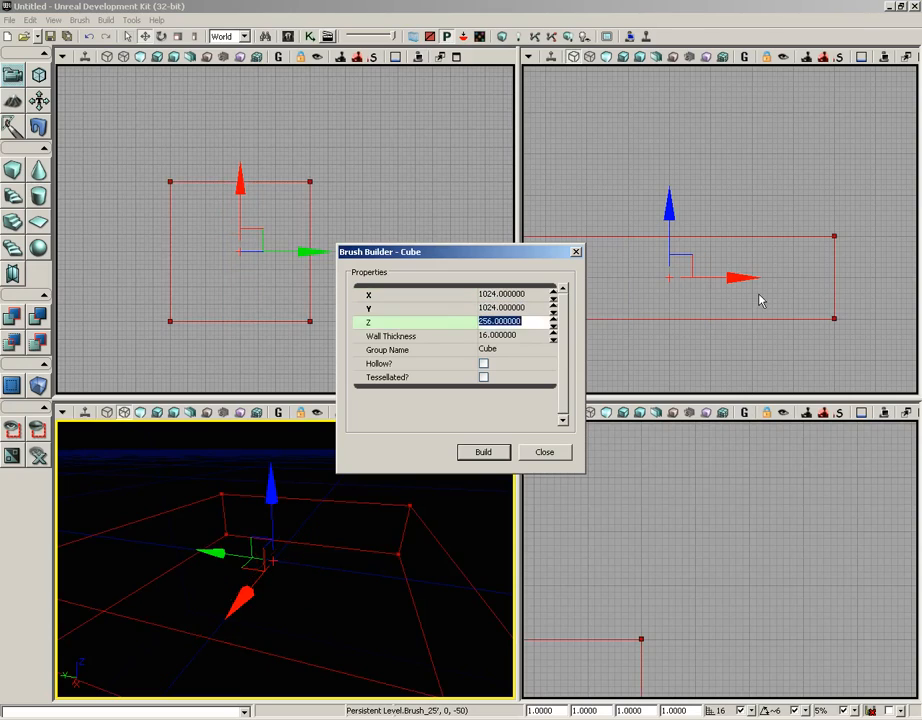
{"action": "type", "text": "32"}
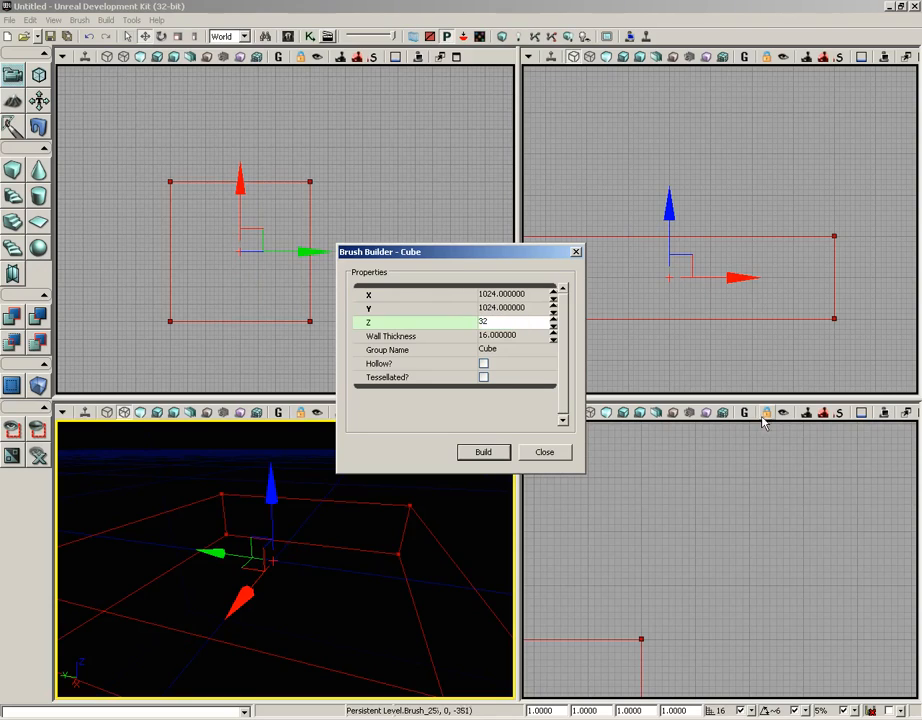
{"action": "left_click", "coordinate": [483, 452]}
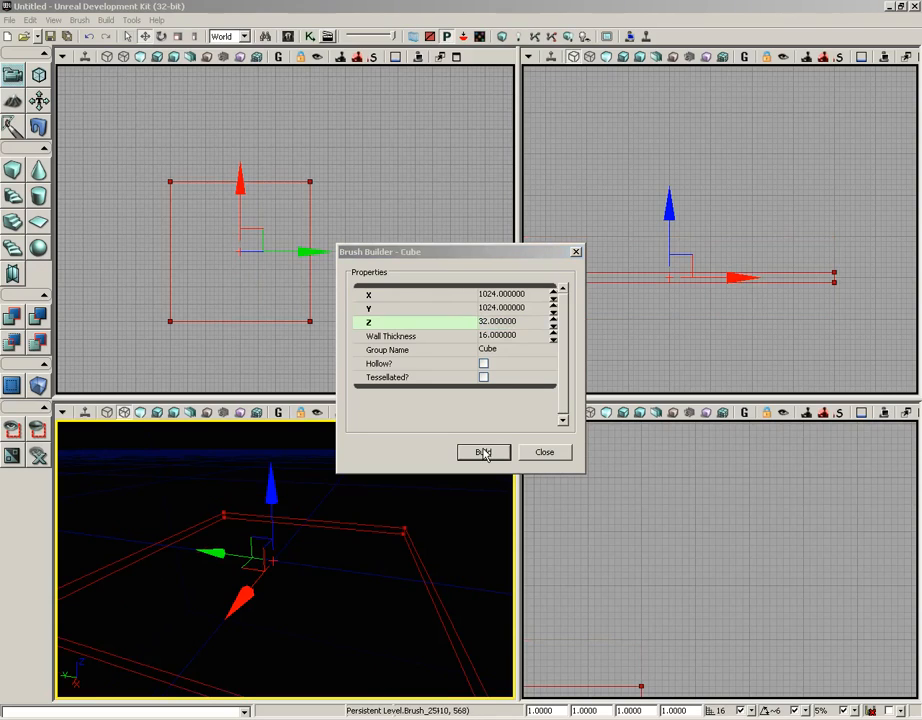
{"action": "left_click", "coordinate": [544, 453]}
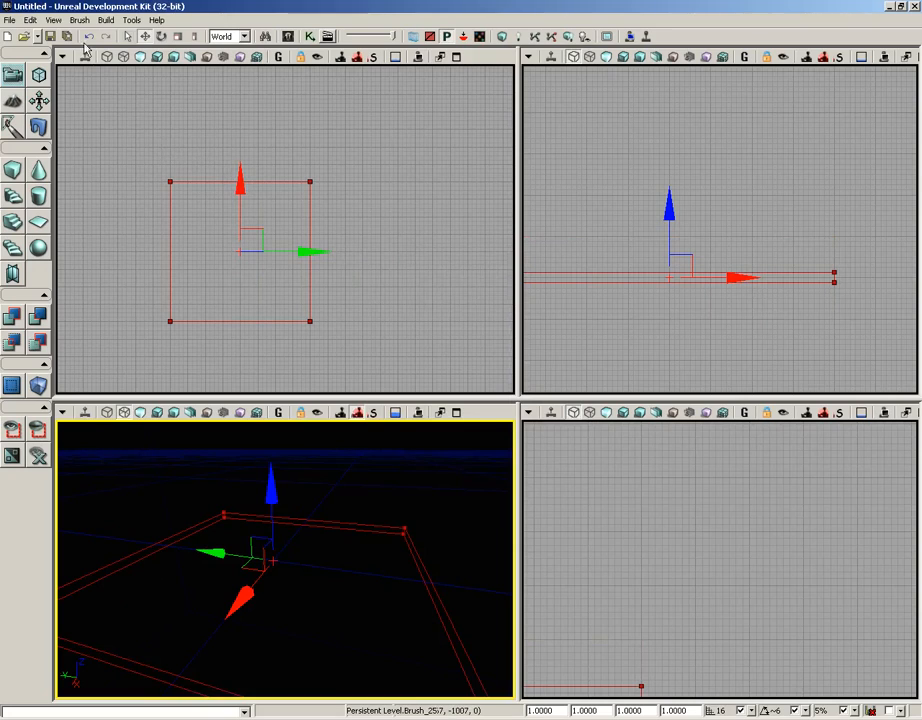
Create solid floor geometry from the builder brush with CSG Add and show the perspective view in unlit mode.
{"action": "left_click", "coordinate": [78, 20]}
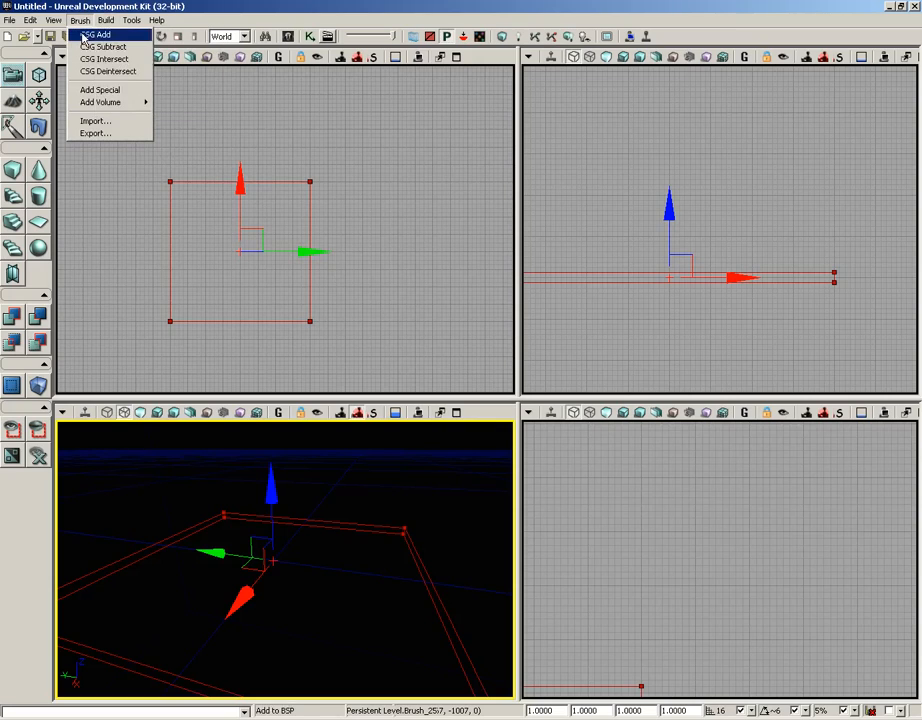
{"action": "left_click", "coordinate": [88, 34]}
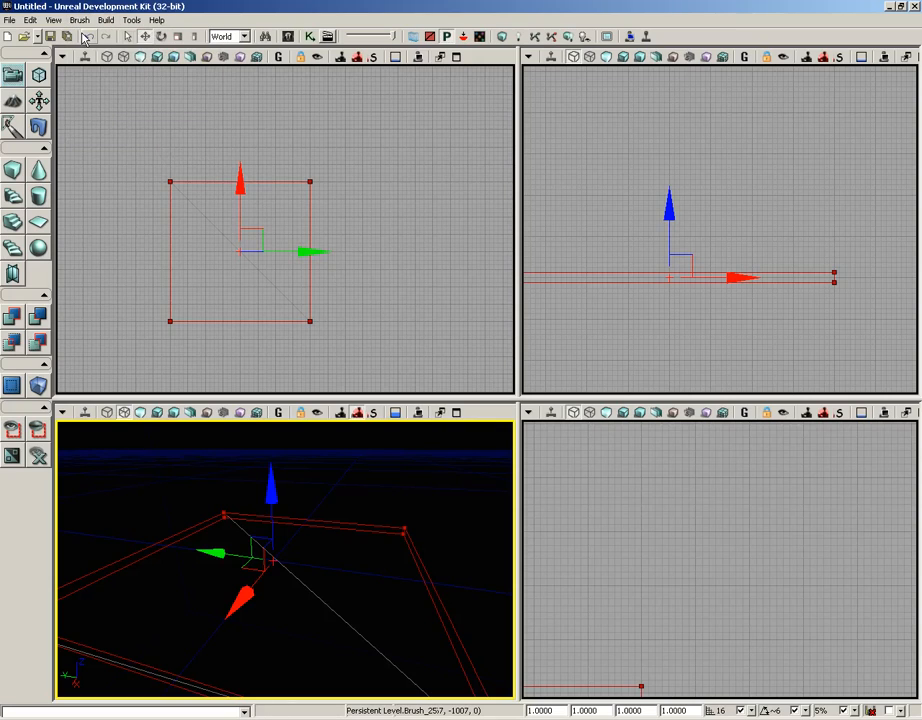
{"action": "left_click", "coordinate": [145, 416]}
{"action": "left_click_drag", "start_coordinate": [396, 584], "coordinate": [396, 550]}
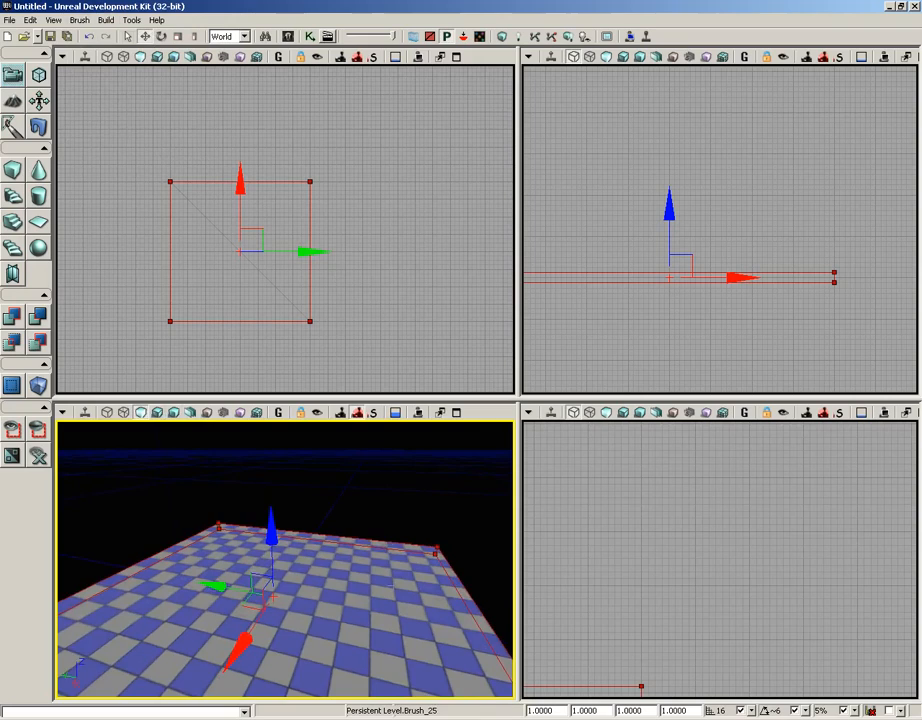
{"action": "right_click_drag", "start_coordinate": [396, 566], "coordinate": [396, 584]}
{"action": "right_click_drag", "start_coordinate": [381, 513], "coordinate": [356, 509]}
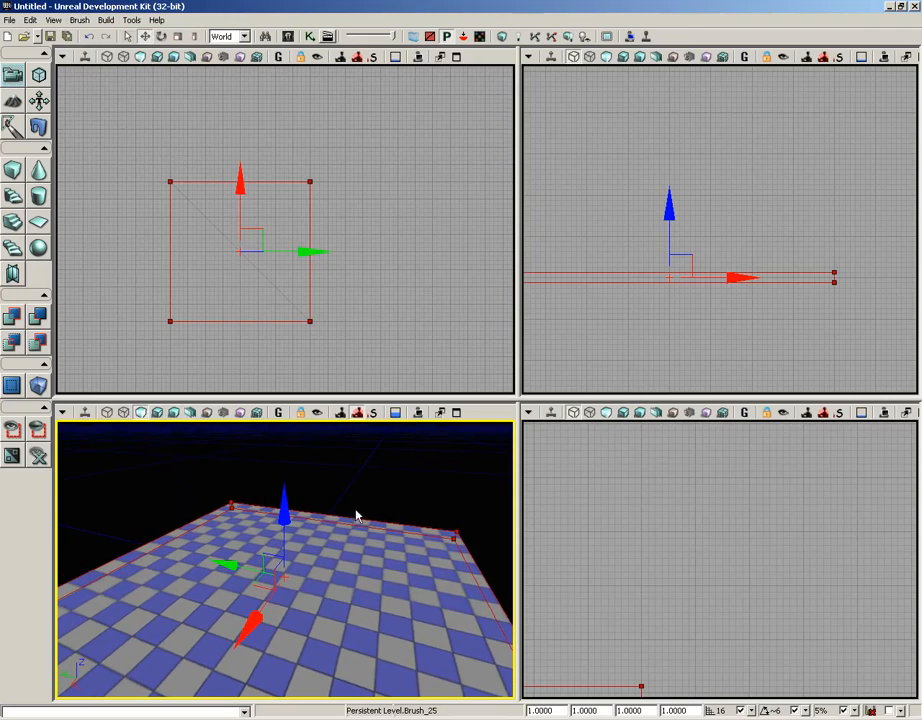
Set the perspective view to lit mode, place a point light on the floor and raise it well above the surface.
{"action": "left_click", "coordinate": [155, 412]}
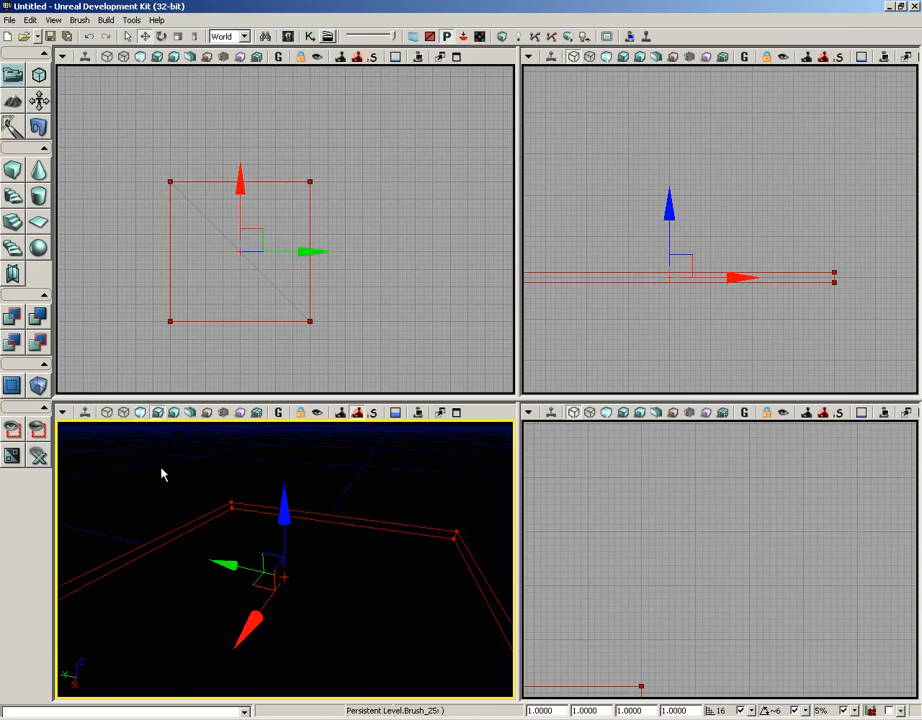
{"action": "left_click_drag", "start_coordinate": [160, 467], "coordinate": [172, 461]}
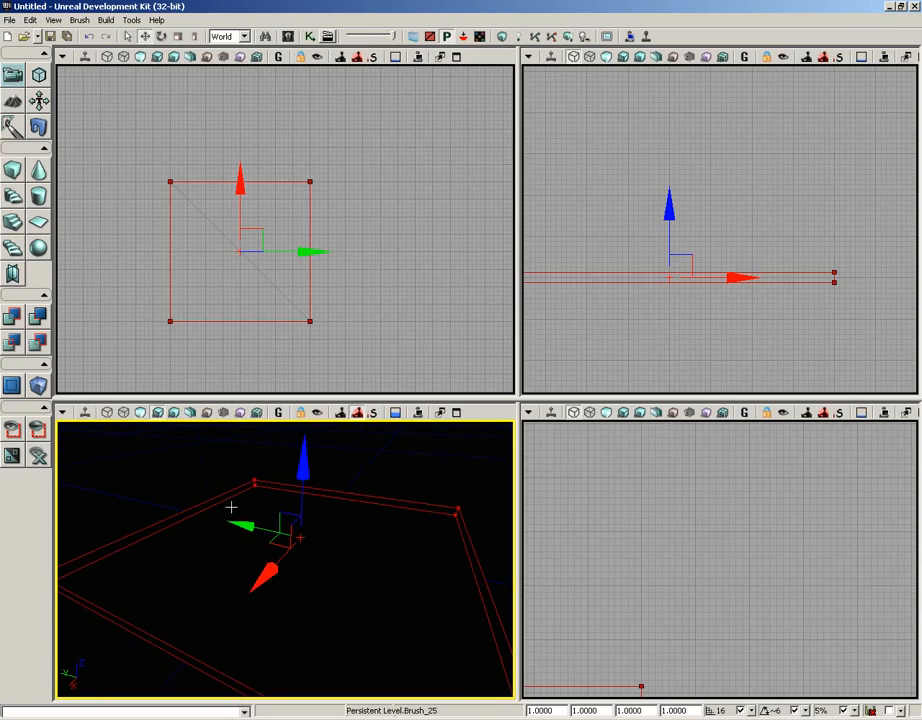
{"action": "left_click", "coordinate": [329, 540]}
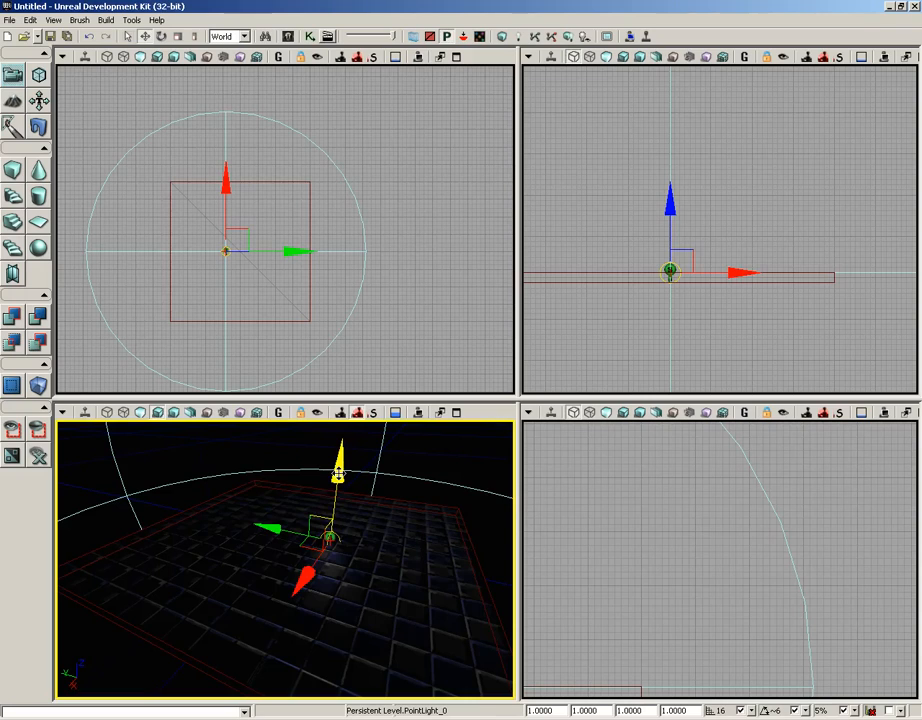
{"action": "left_click_drag", "start_coordinate": [338, 474], "coordinate": [339, 433]}
{"action": "left_click_drag", "start_coordinate": [363, 530], "coordinate": [399, 533]}
Shift the red builder brush off the floor in the top view and hide it.
{"action": "left_click", "coordinate": [309, 294]}
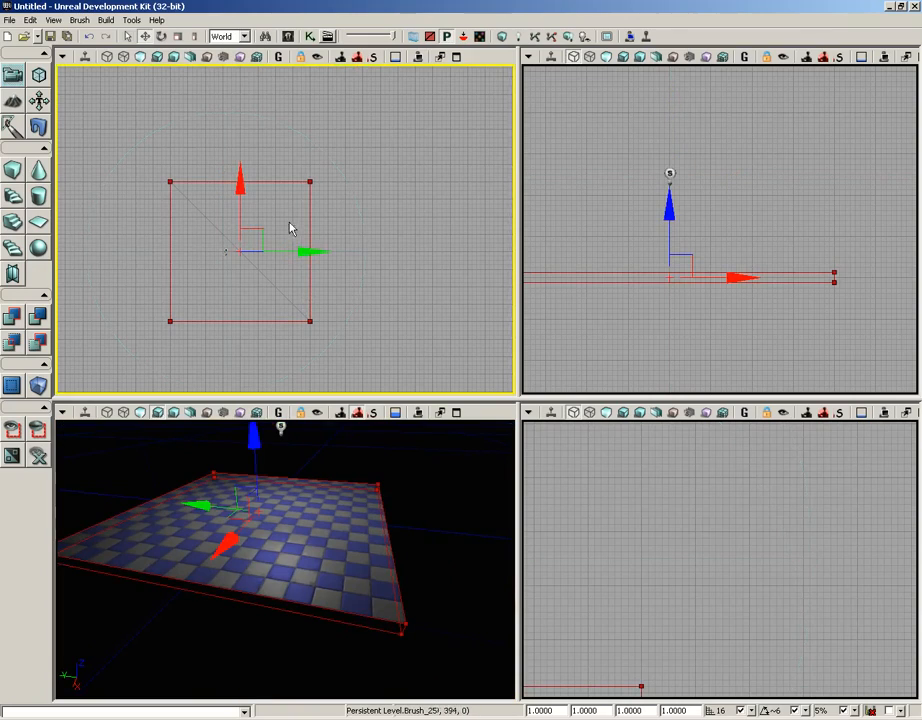
{"action": "left_click_drag", "start_coordinate": [259, 230], "coordinate": [232, 245]}
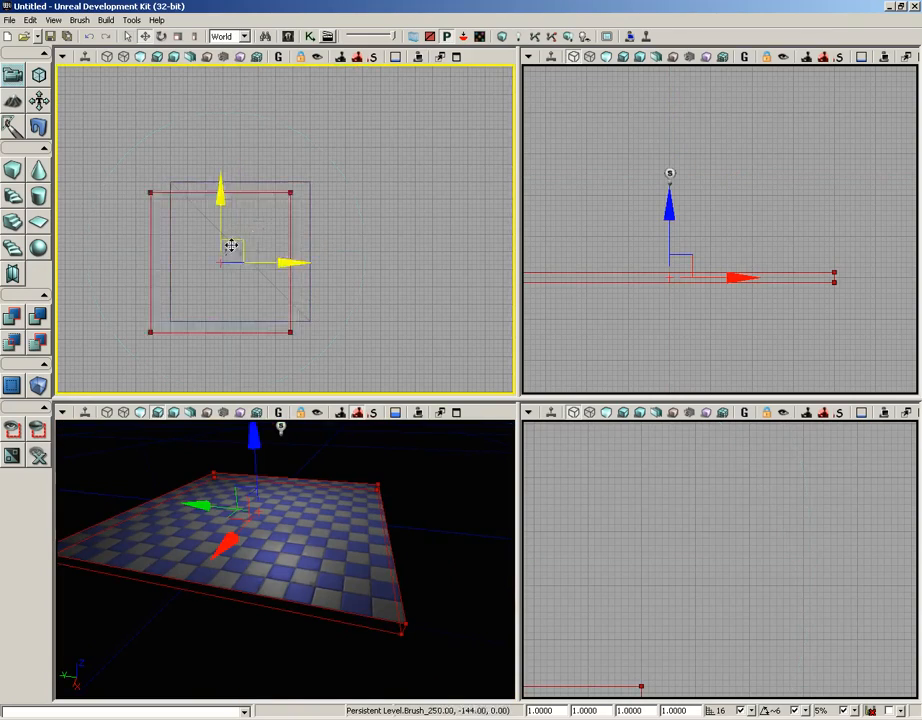
{"action": "left_click", "coordinate": [39, 429]}
Select the blue additive floor brush and move it along the X axis, away from the point light.
{"action": "left_click", "coordinate": [310, 260]}
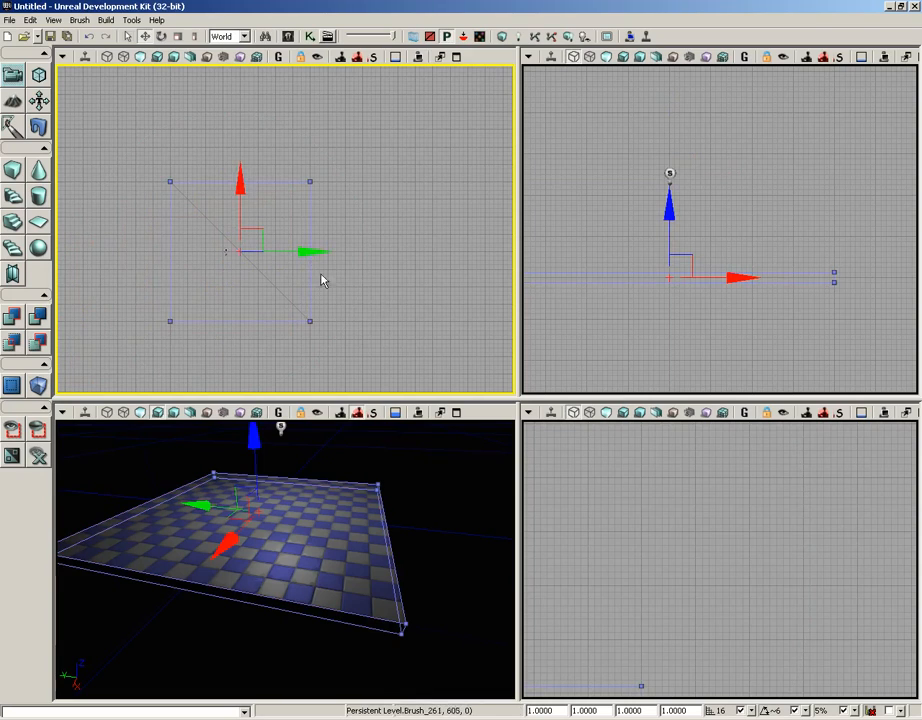
{"action": "left_click_drag", "start_coordinate": [323, 278], "coordinate": [362, 315], "text": "ctrl"}
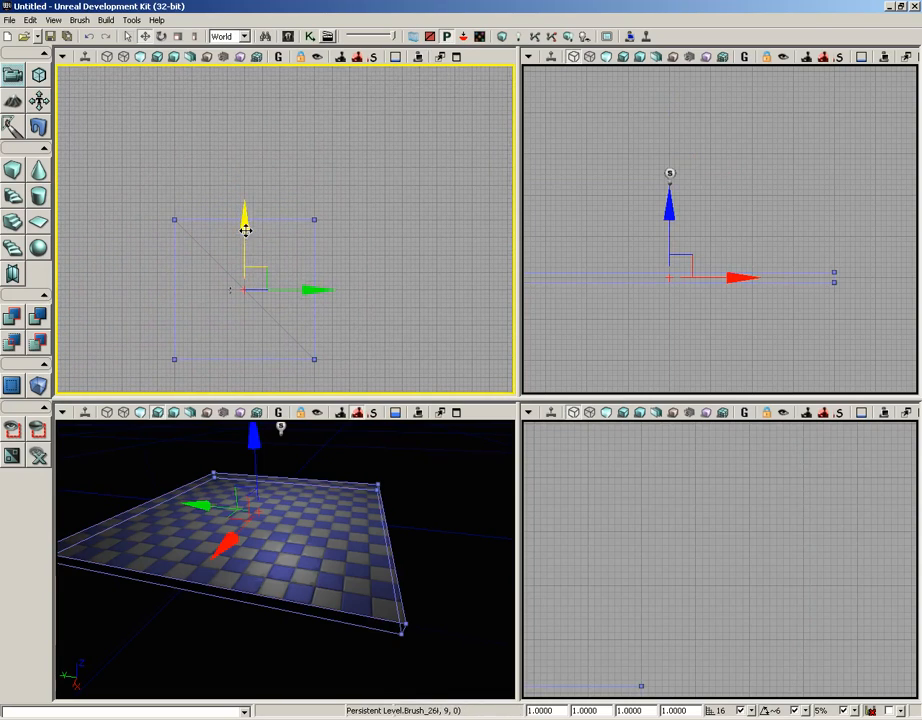
{"action": "left_click_drag", "start_coordinate": [247, 228], "coordinate": [268, 134]}
{"action": "mouse_move", "coordinate": [285, 468]}
{"action": "left_mouse_down"}
{"action": "mouse_move", "coordinate": [183, 512]}
{"action": "mouse_move", "coordinate": [156, 449]}
{"action": "mouse_move", "coordinate": [115, 491]}
{"action": "mouse_move", "coordinate": [243, 488]}
{"action": "mouse_move", "coordinate": [212, 488]}
{"action": "left_mouse_up"}
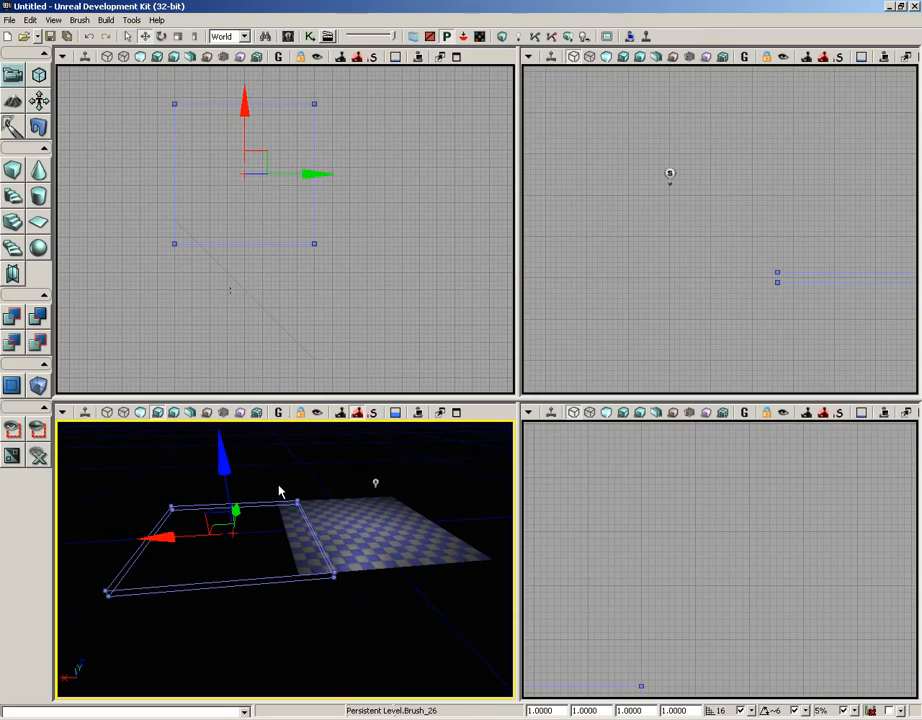
Build the geometry for the current level, dismiss the map check, and move the point light along X over the relocated floor.
{"action": "left_click", "coordinate": [106, 21]}
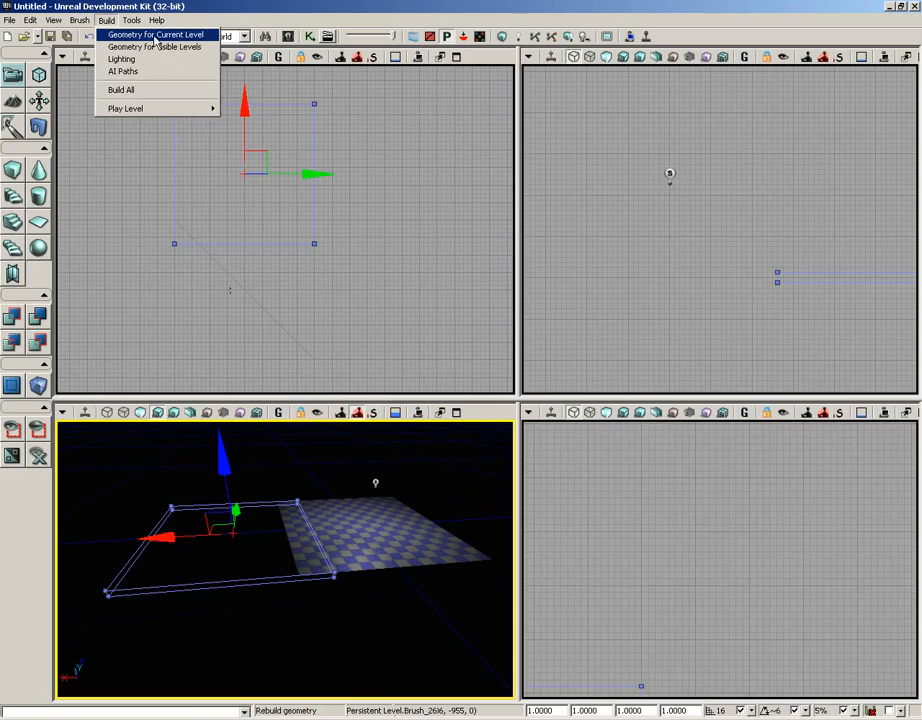
{"action": "left_click", "coordinate": [155, 36]}
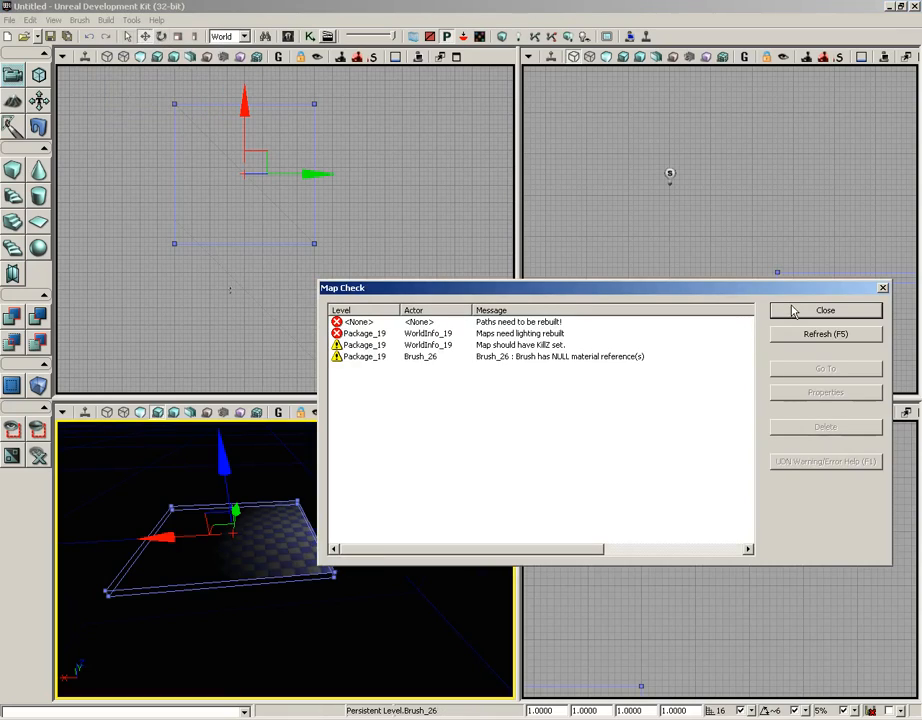
{"action": "left_click", "coordinate": [881, 289]}
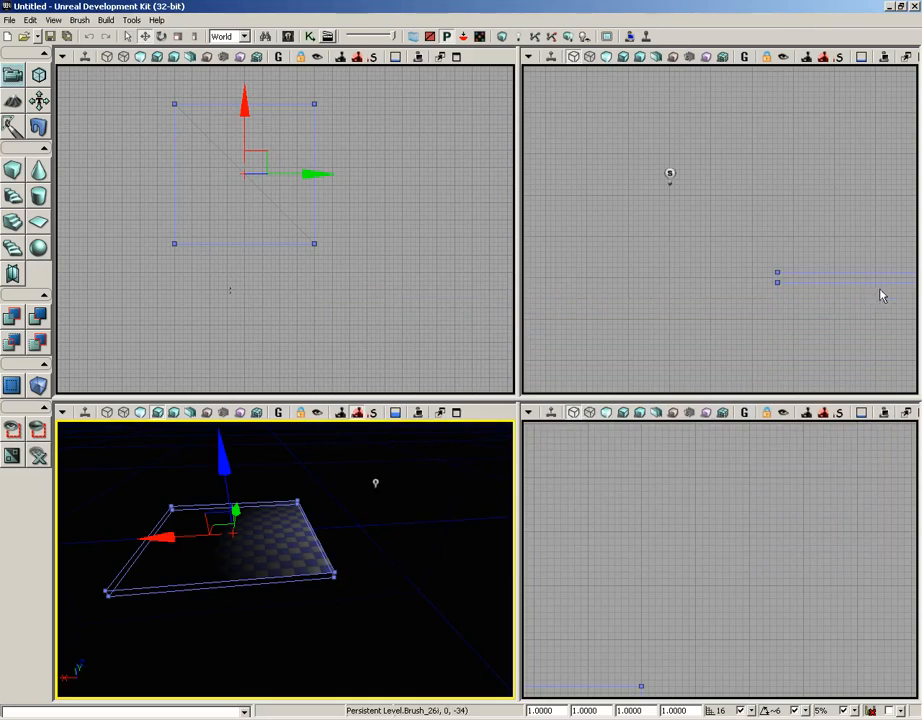
{"action": "left_click", "coordinate": [376, 482]}
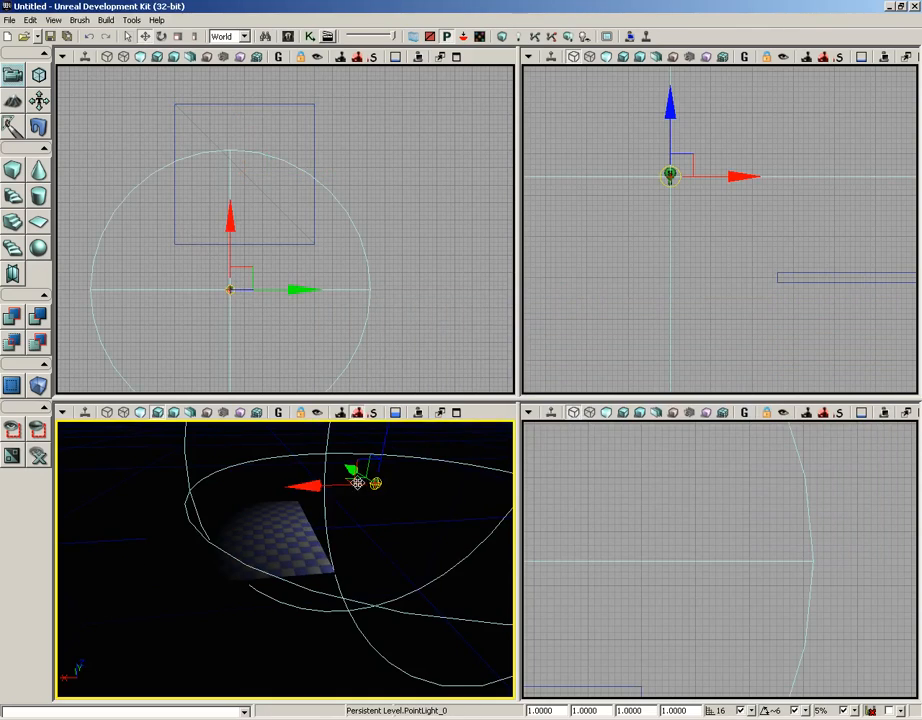
{"action": "left_click_drag", "start_coordinate": [307, 485], "coordinate": [58, 473]}
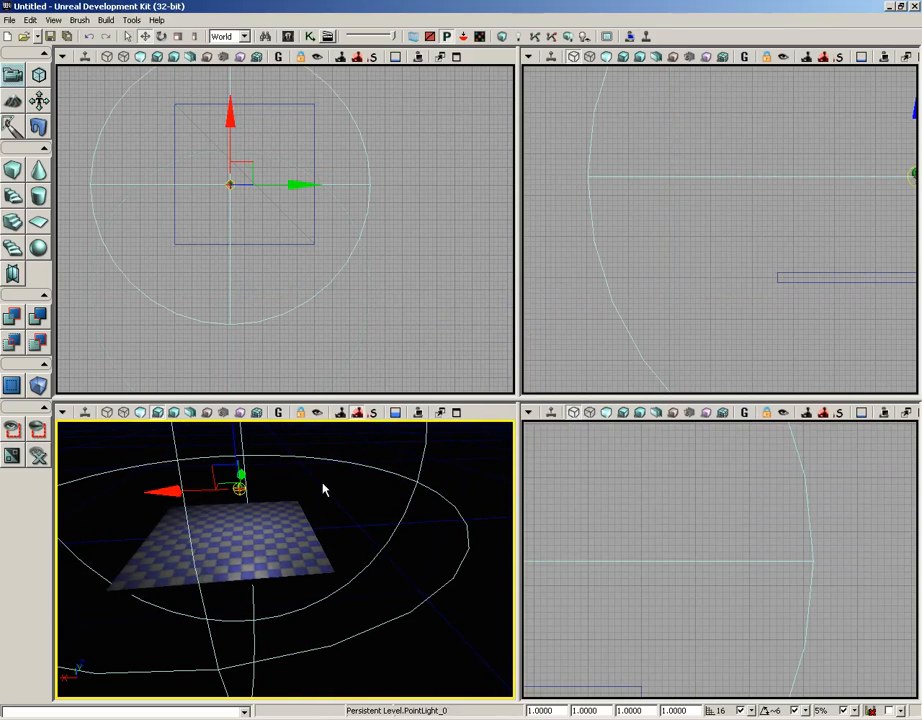
{"action": "left_click", "coordinate": [106, 20]}
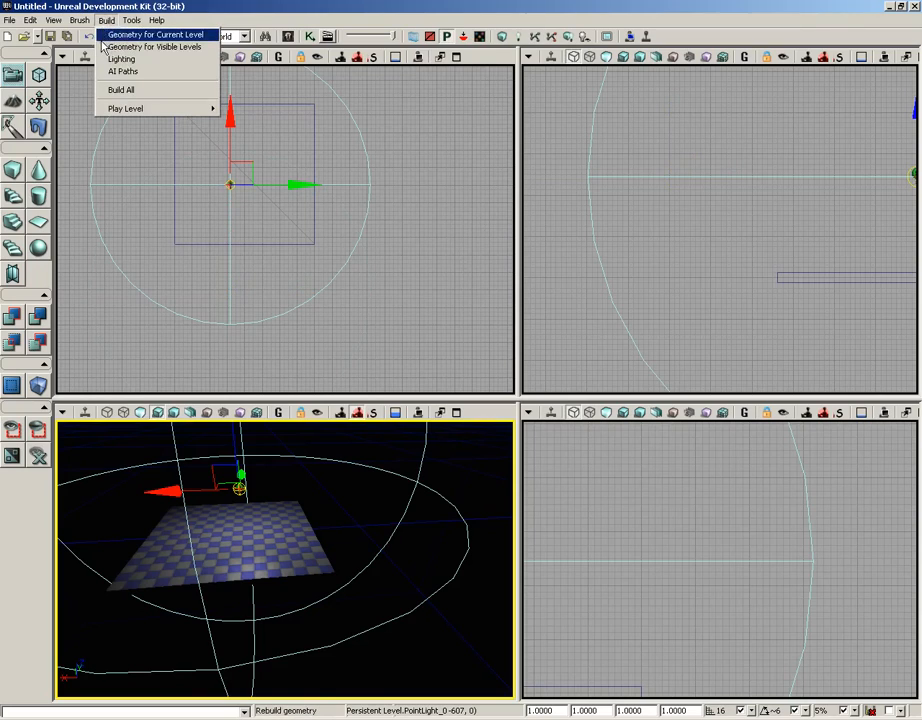
{"action": "left_click", "coordinate": [503, 38]}
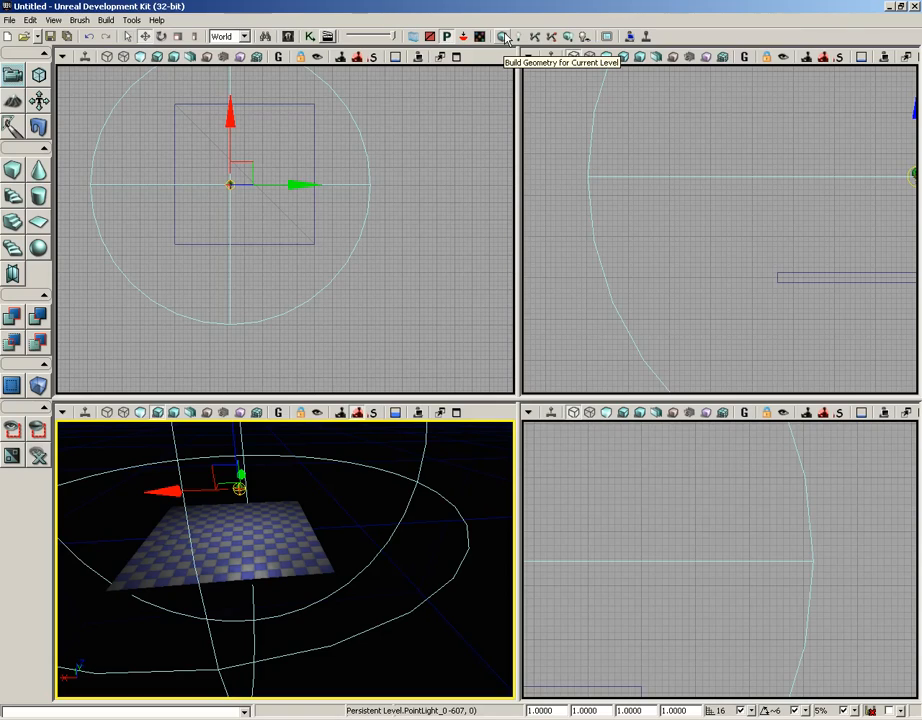
{"action": "left_click", "coordinate": [106, 20]}
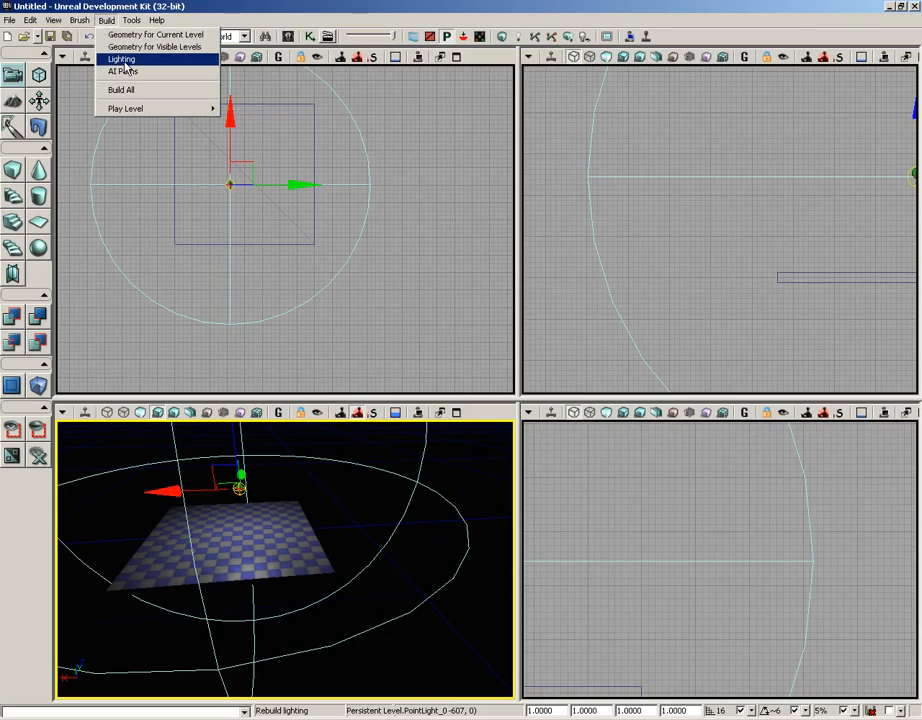
Play the level from a spot on the checkered floor, fire several test shots, and exit back to the editor.
{"action": "left_click_drag", "start_coordinate": [285, 535], "coordinate": [232, 418]}
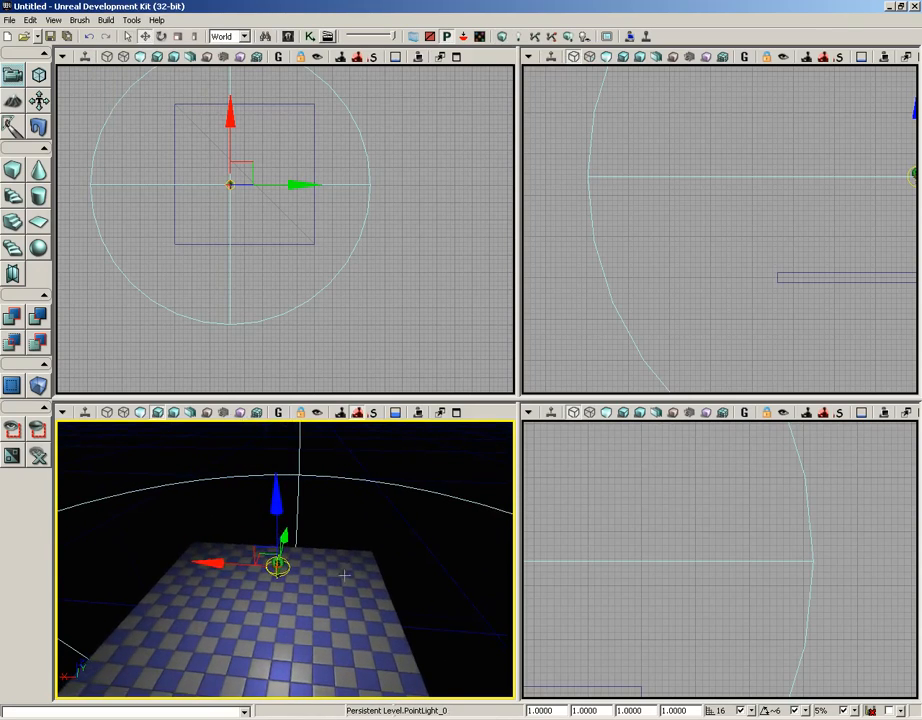
{"action": "left_click_drag", "start_coordinate": [353, 553], "coordinate": [315, 593]}
{"action": "right_click_drag", "start_coordinate": [315, 593], "coordinate": [313, 580]}
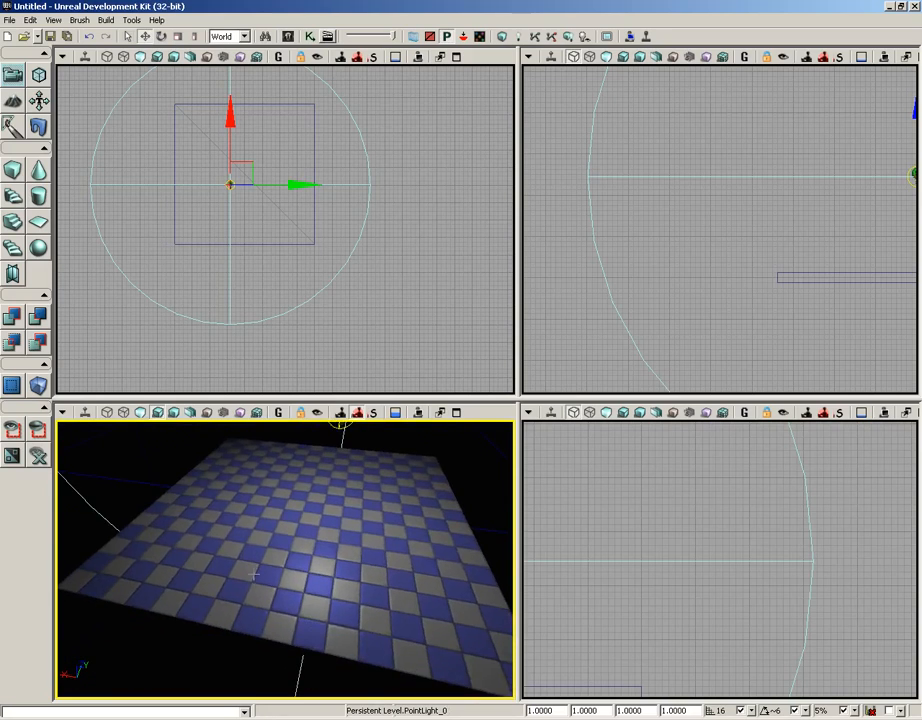
{"action": "right_click", "coordinate": [254, 575]}
{"action": "left_click", "coordinate": [290, 549]}
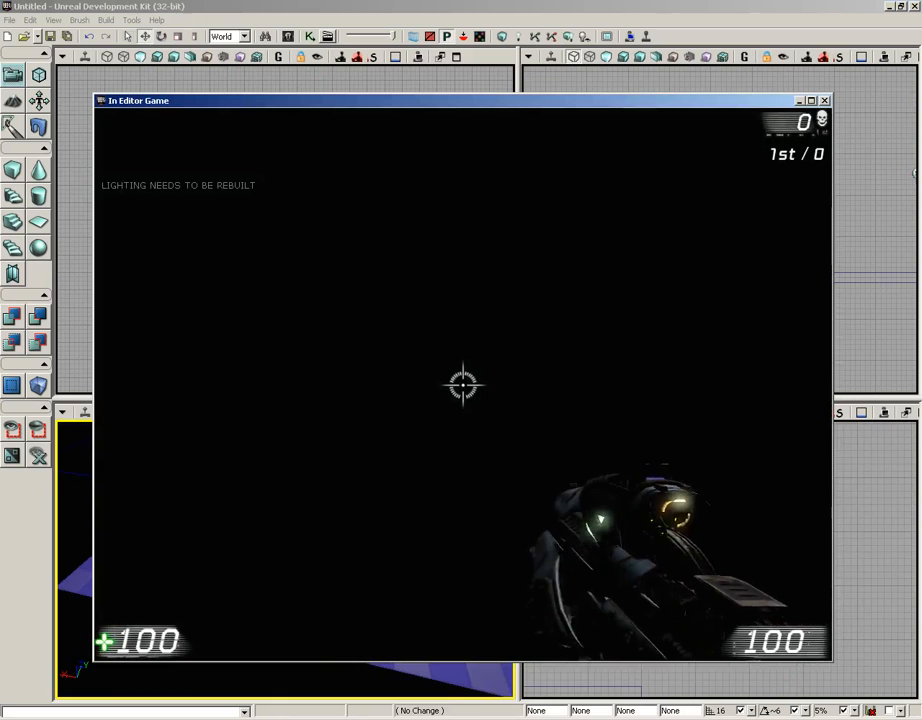
{"action": "left_click", "coordinate": [463, 384]}
{"action": "left_click", "coordinate": [463, 384]}
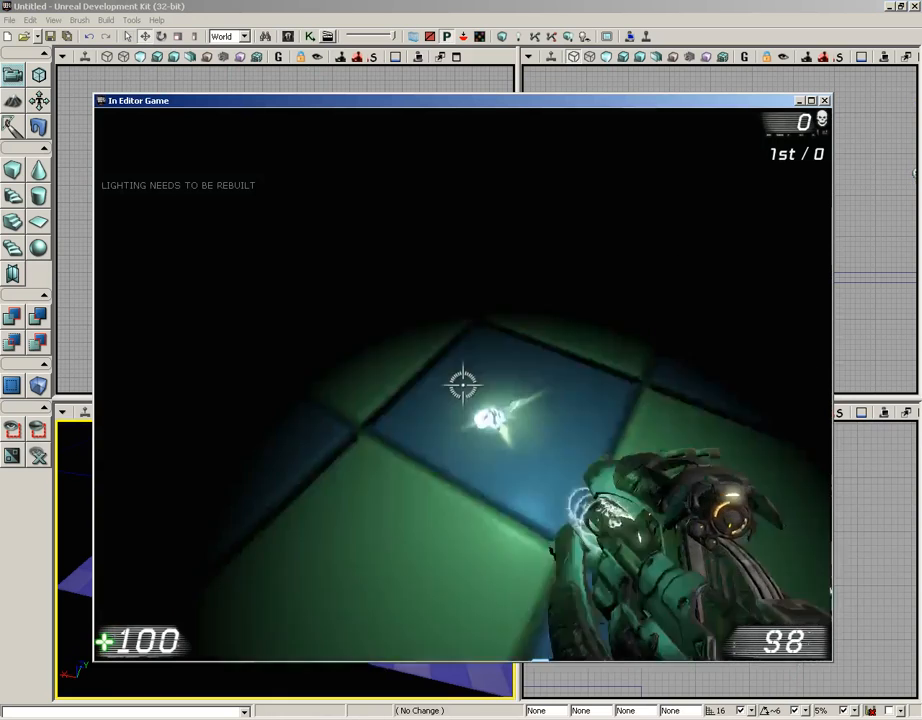
{"action": "left_click", "coordinate": [463, 384]}
{"action": "left_click", "coordinate": [463, 384]}
{"action": "left_click", "coordinate": [463, 384]}
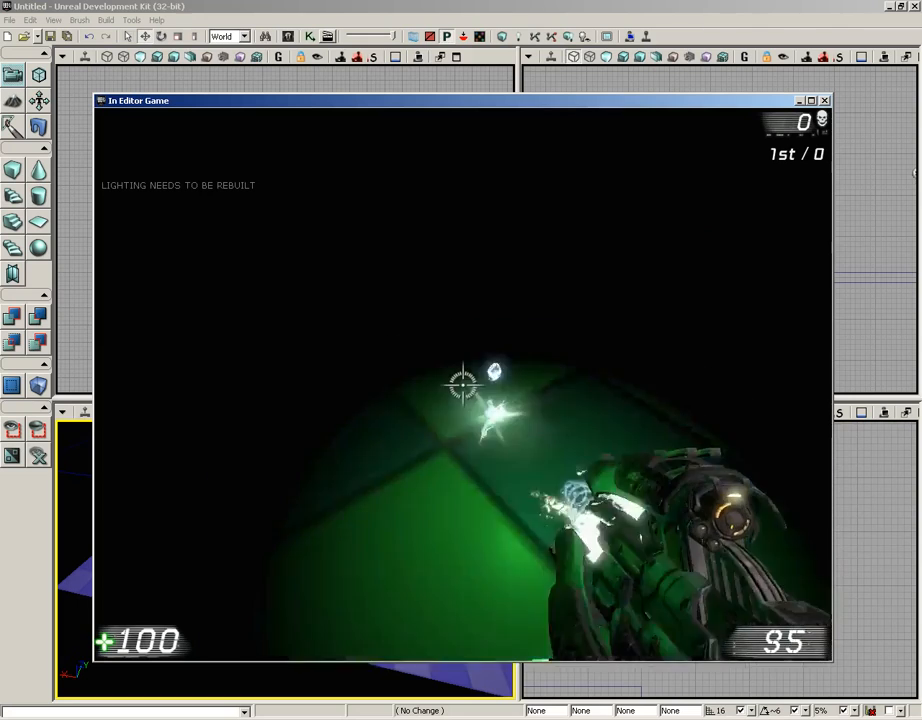
{"action": "left_click", "coordinate": [463, 384]}
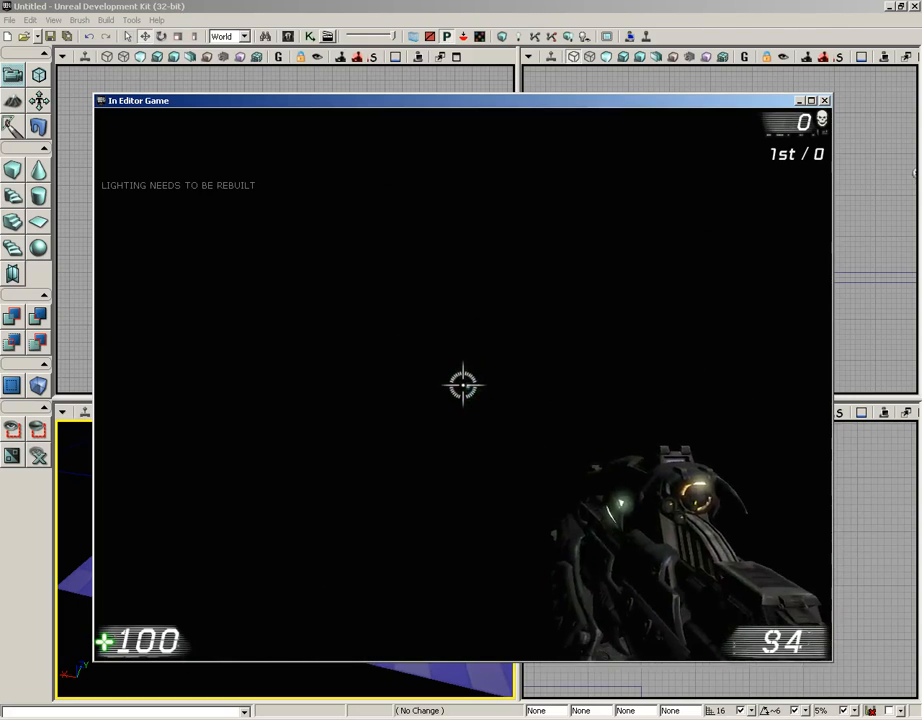
{"action": "key", "text": "Escape"}
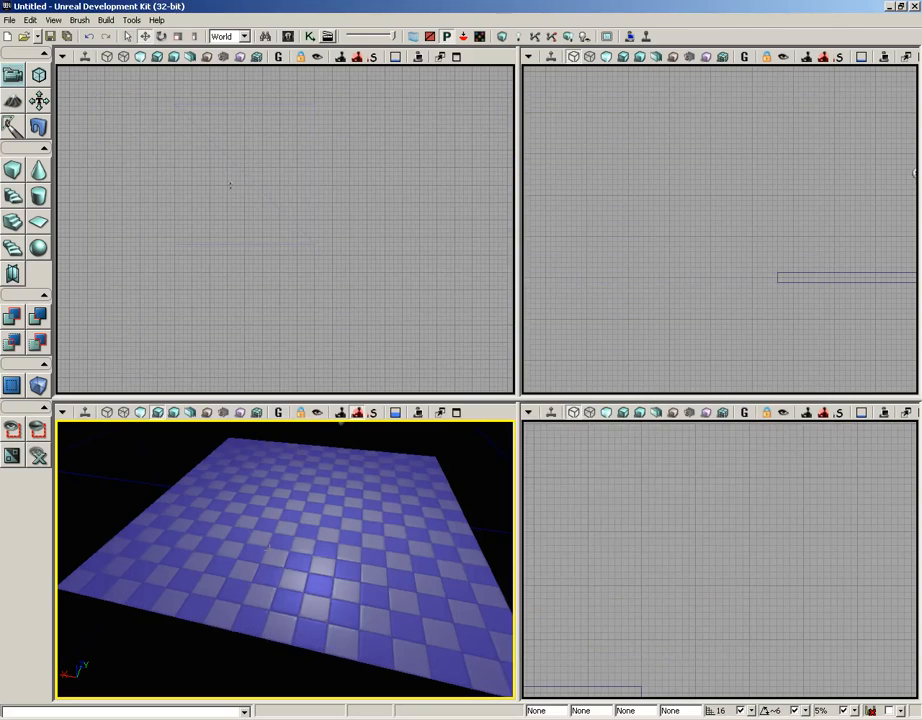
Playtest the level from a spot on the checkered floor before rebuilding the lighting, and exit back to the editor.
{"action": "right_click", "coordinate": [292, 270]}
{"action": "left_click", "coordinate": [330, 531]}
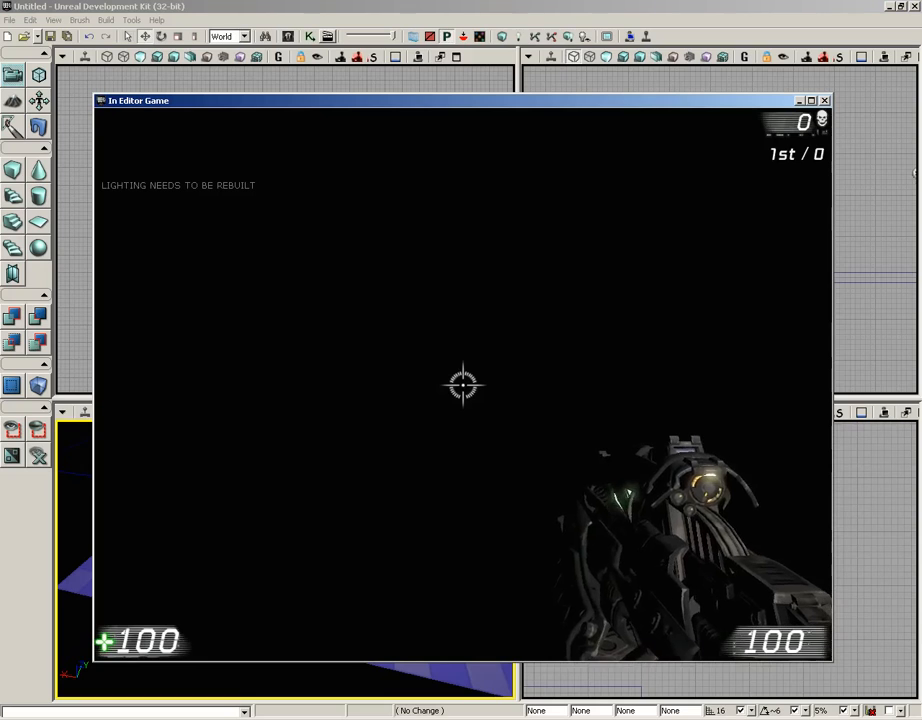
{"action": "key", "text": "Escape"}
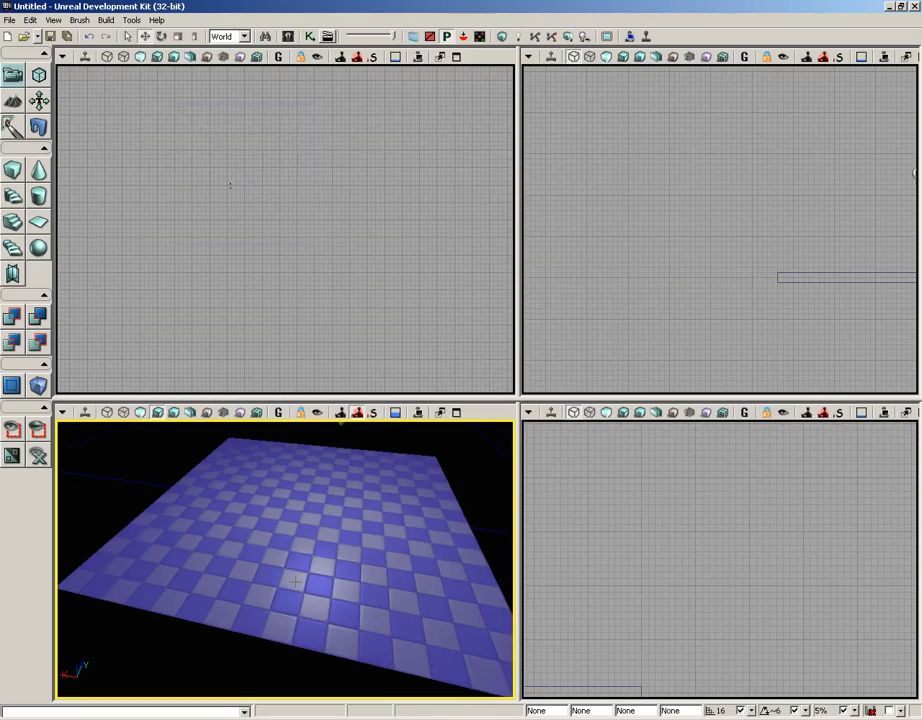
Build the lighting at Preview quality with BSP, static meshes and Lightmass enabled, and dismiss the Swarm Agent, map check and lighting results.
{"action": "left_click", "coordinate": [107, 20]}
{"action": "left_click", "coordinate": [111, 62]}
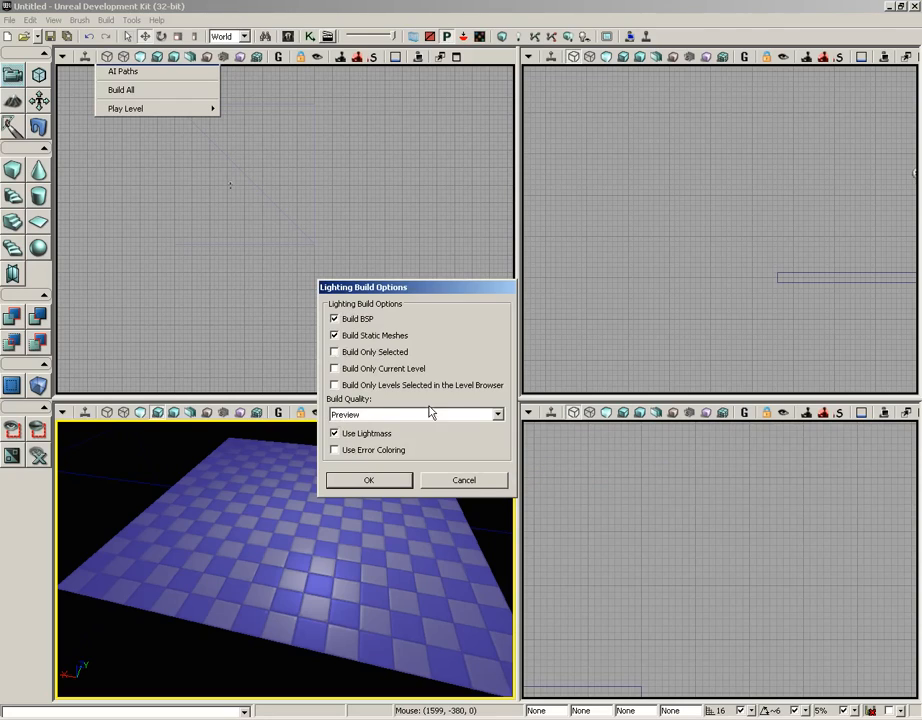
{"action": "left_click", "coordinate": [362, 484]}
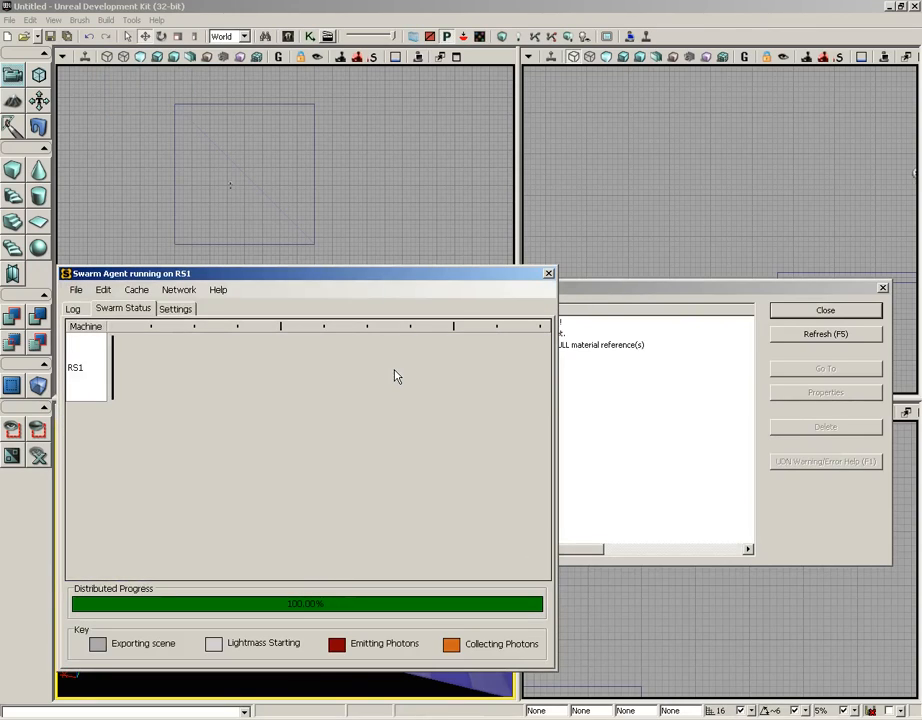
{"action": "left_click", "coordinate": [548, 273]}
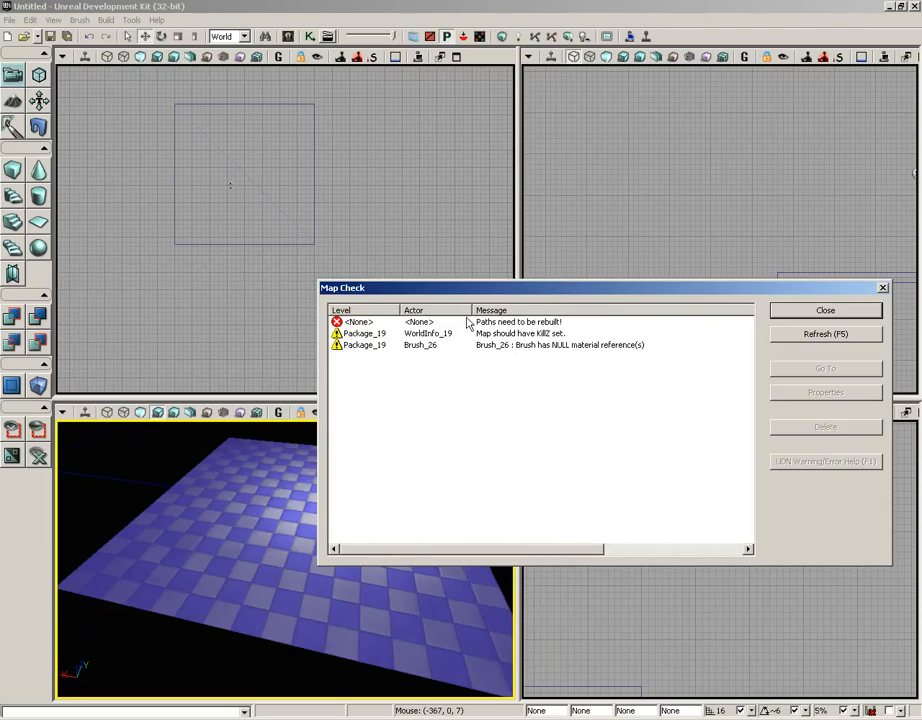
{"action": "left_click", "coordinate": [848, 312]}
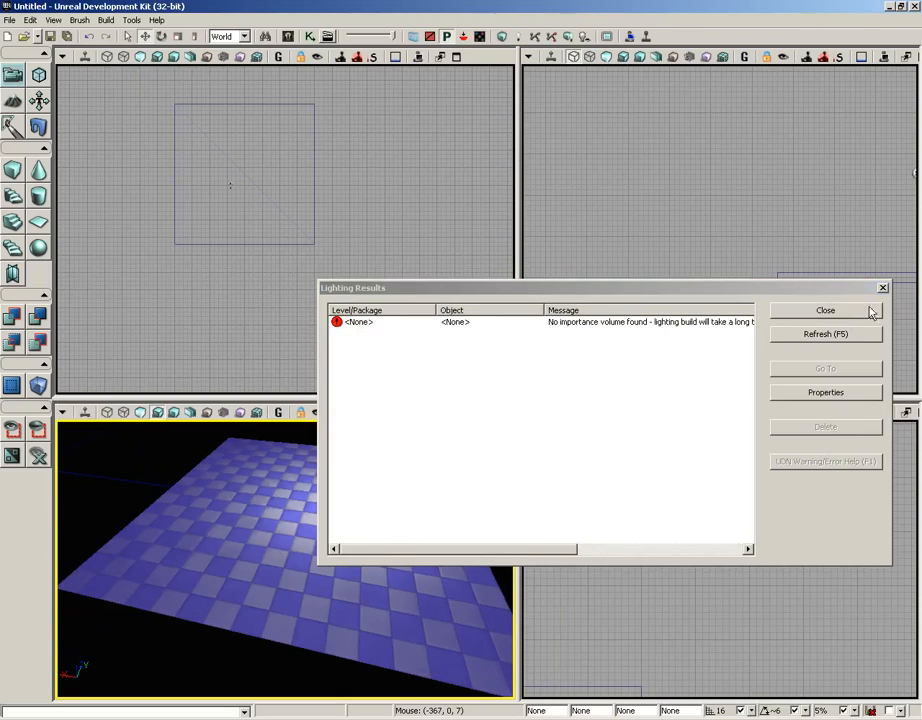
{"action": "left_click", "coordinate": [826, 311]}
Play the level from the lit area of the floor to check the rebuilt lighting, and return to the editor.
{"action": "right_click", "coordinate": [312, 545]}
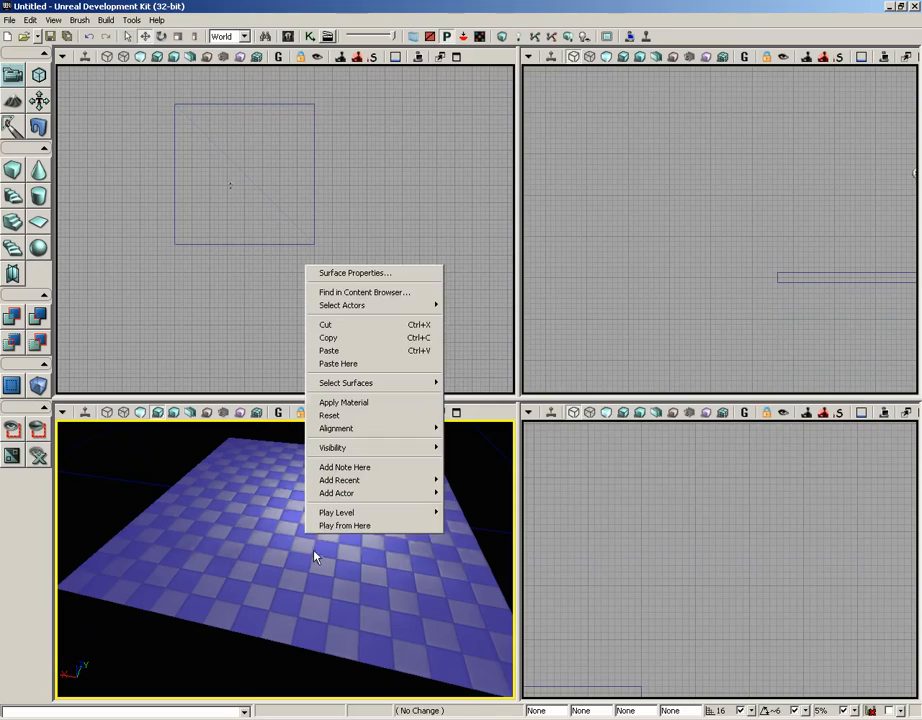
{"action": "left_click", "coordinate": [346, 525]}
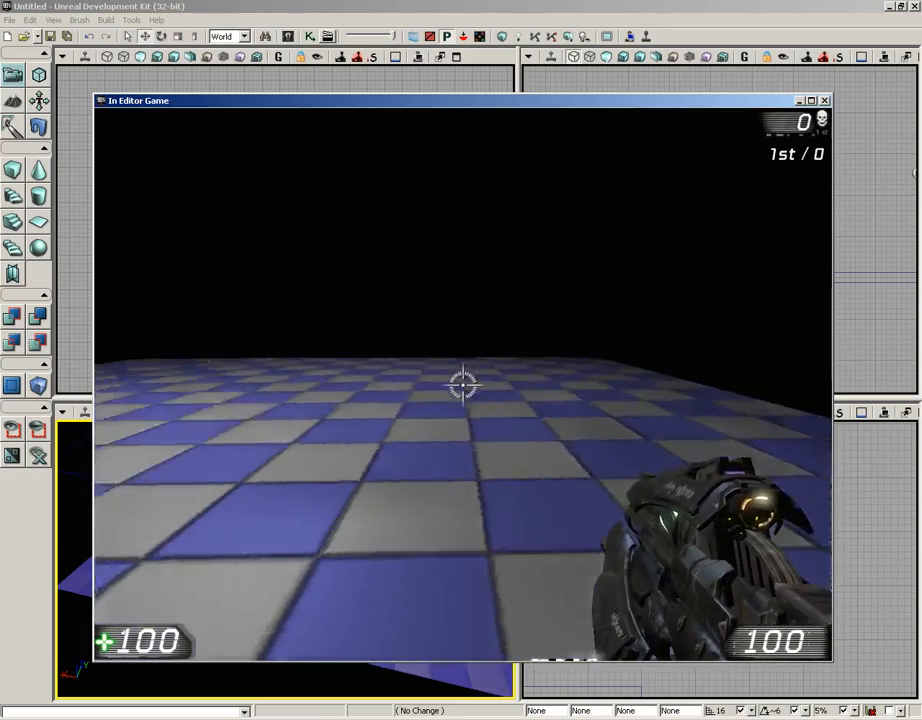
{"action": "key", "text": "Escape"}
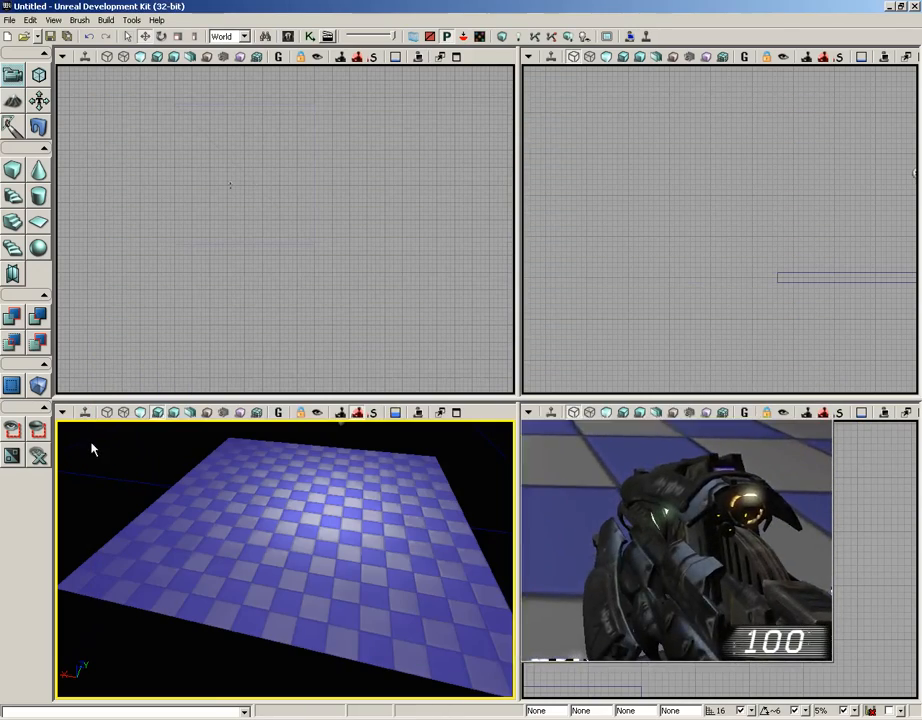
{"action": "left_click", "coordinate": [106, 21]}
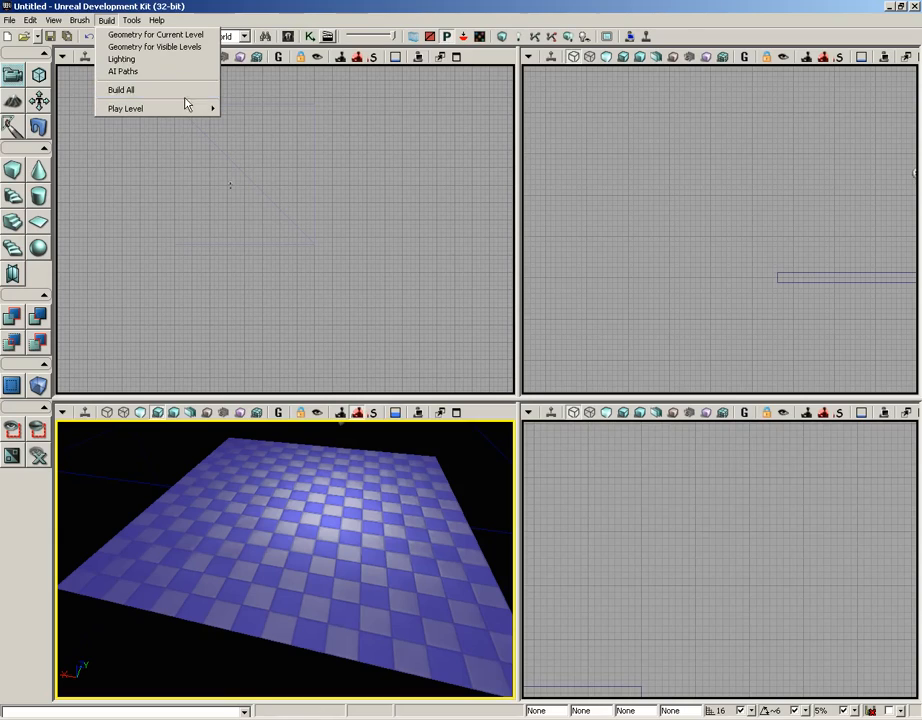
{"action": "mouse_move", "coordinate": [182, 110]}
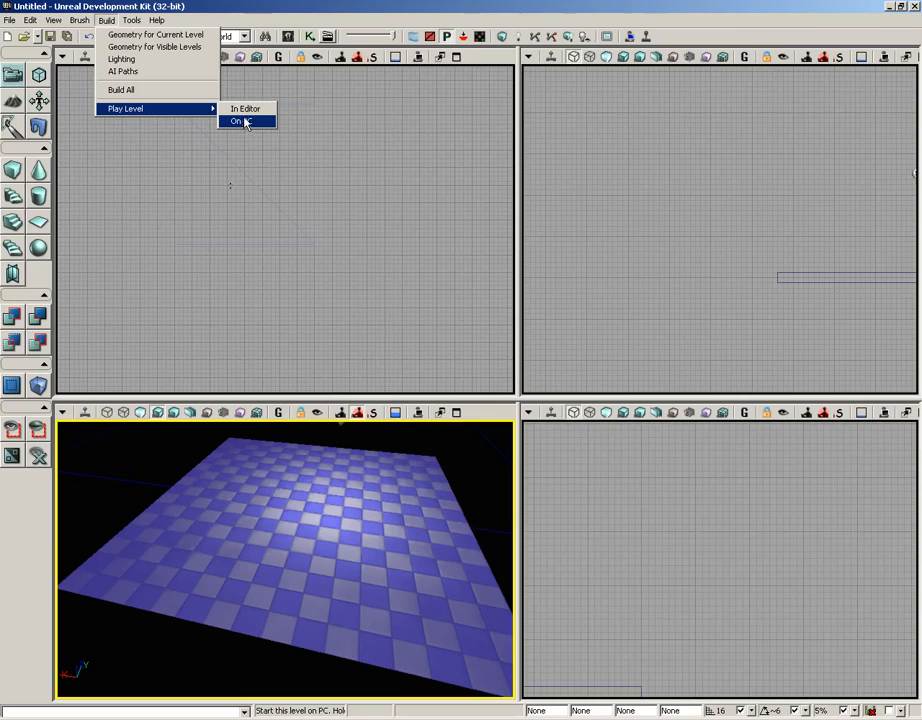
{"action": "left_click", "coordinate": [233, 183]}
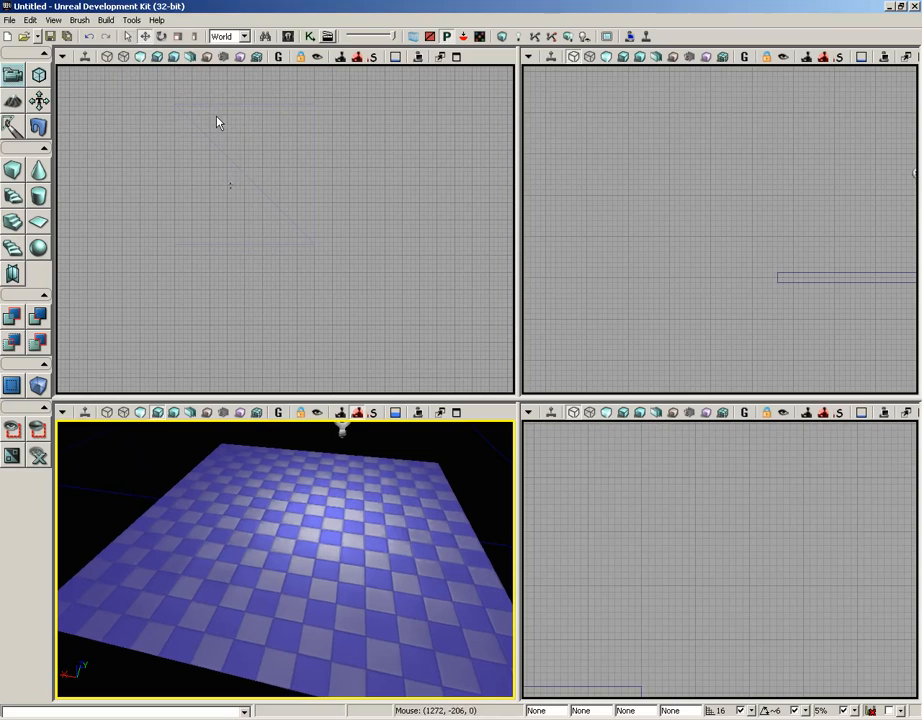
{"action": "left_click", "coordinate": [106, 20]}
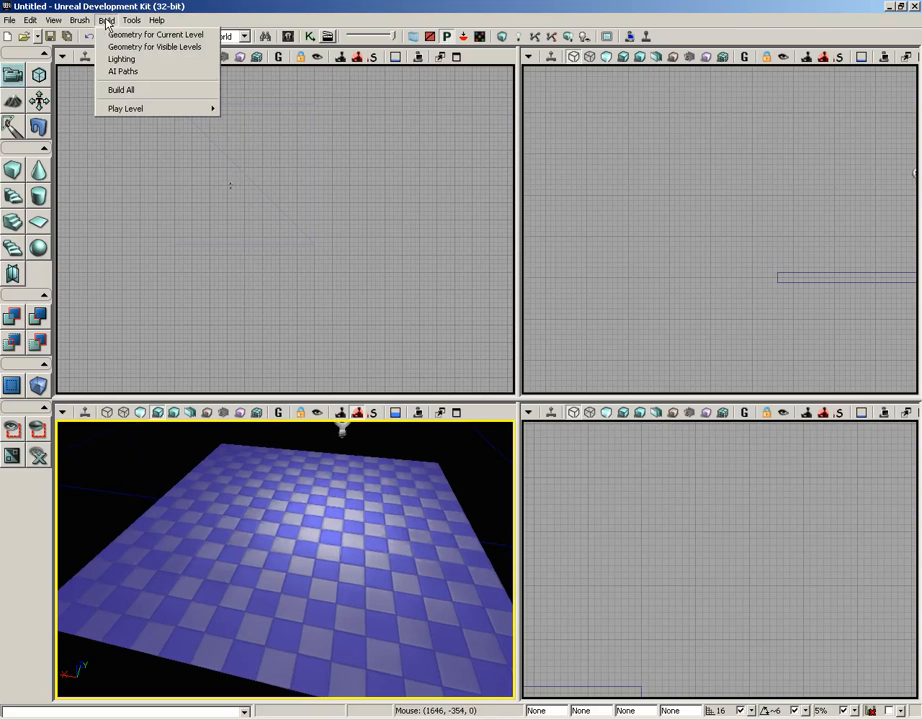